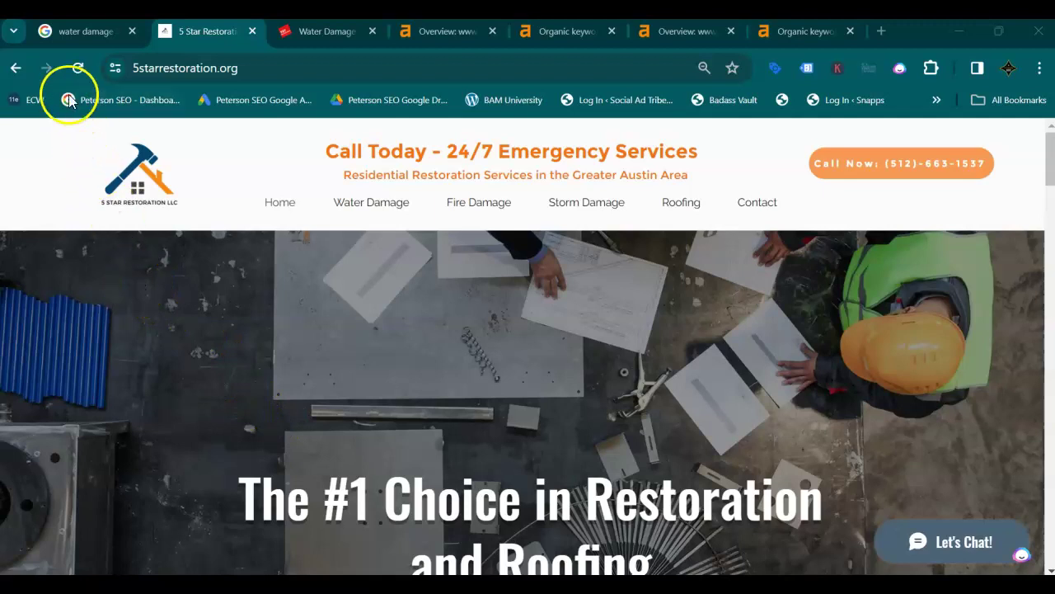
Step: Return to the 'water damage austin' results and scroll to the top to review the sponsored ads
left_click(63, 35)
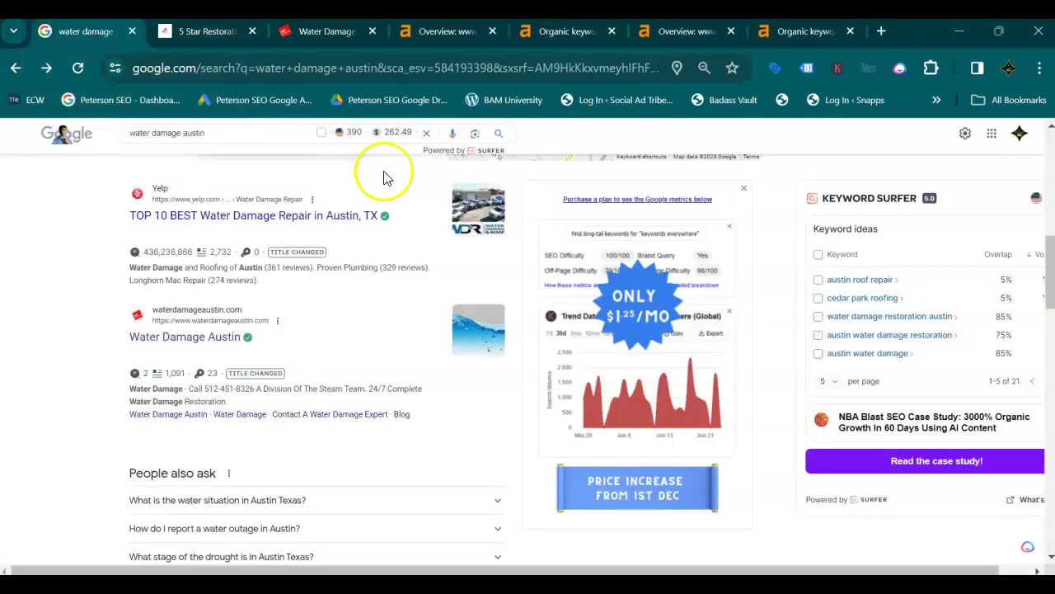
left_click_drag(1044, 260, 1044, 159)
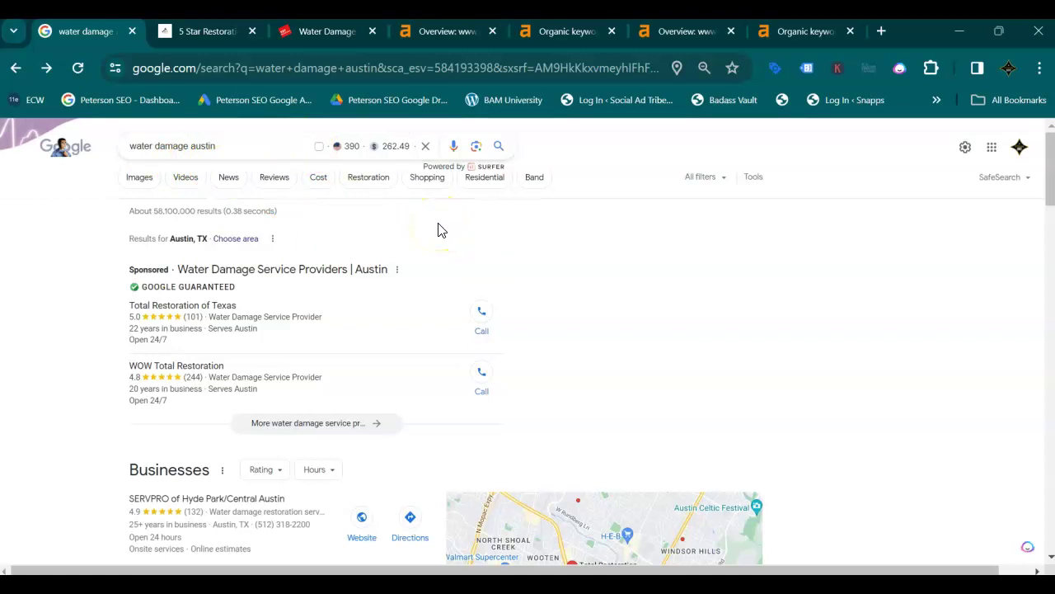
mouse_move(135, 302)
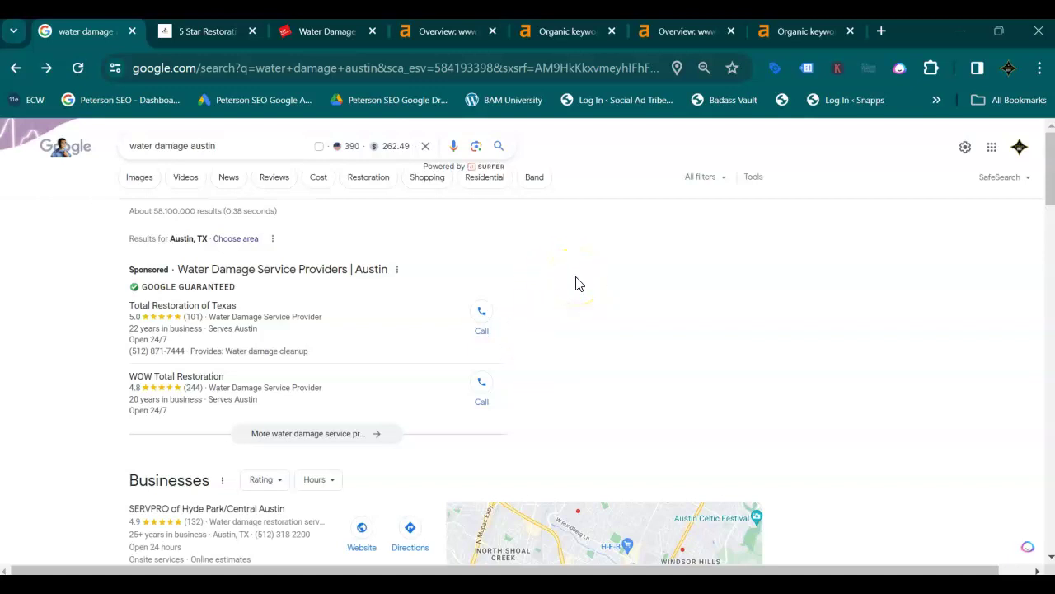
Step: Scroll to the Businesses map pack listing SERVPRO, Restoration 1 of Austin and Total Restoration of Texas
scroll(576, 284, "down", 2)
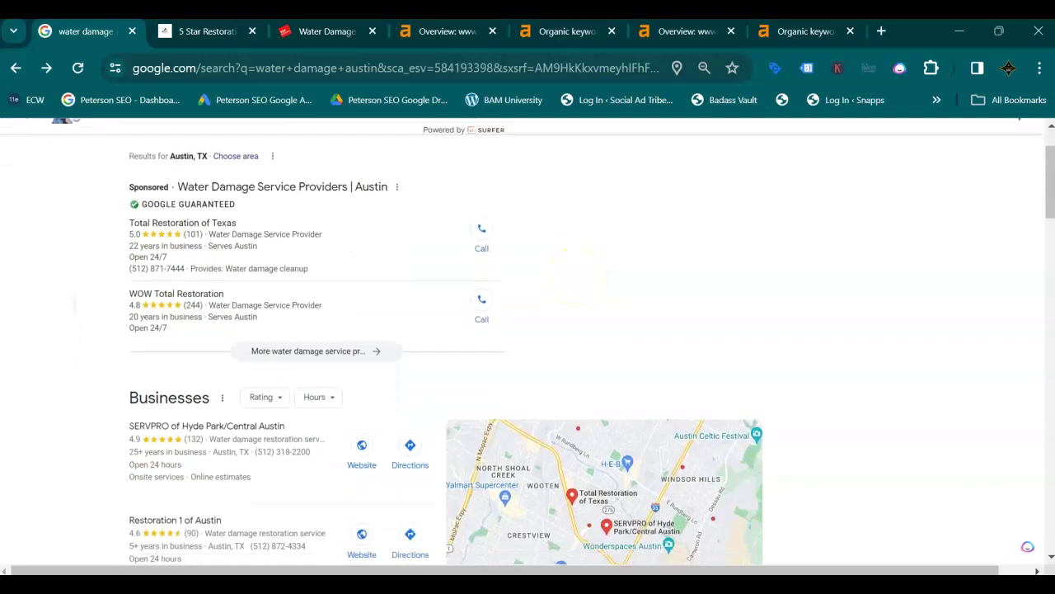
scroll(581, 278, "down", 2)
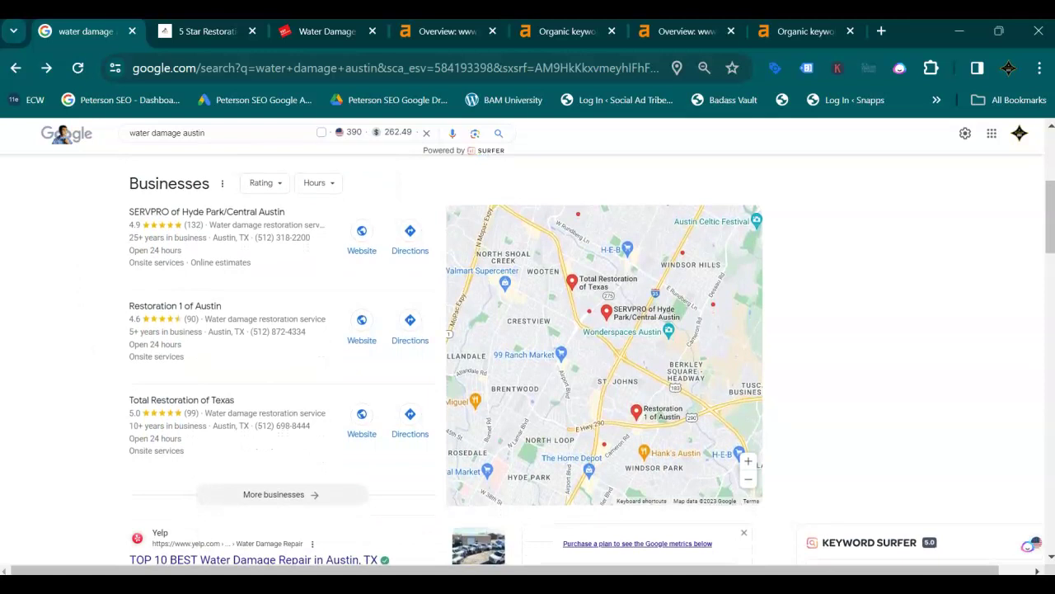
mouse_move(396, 236)
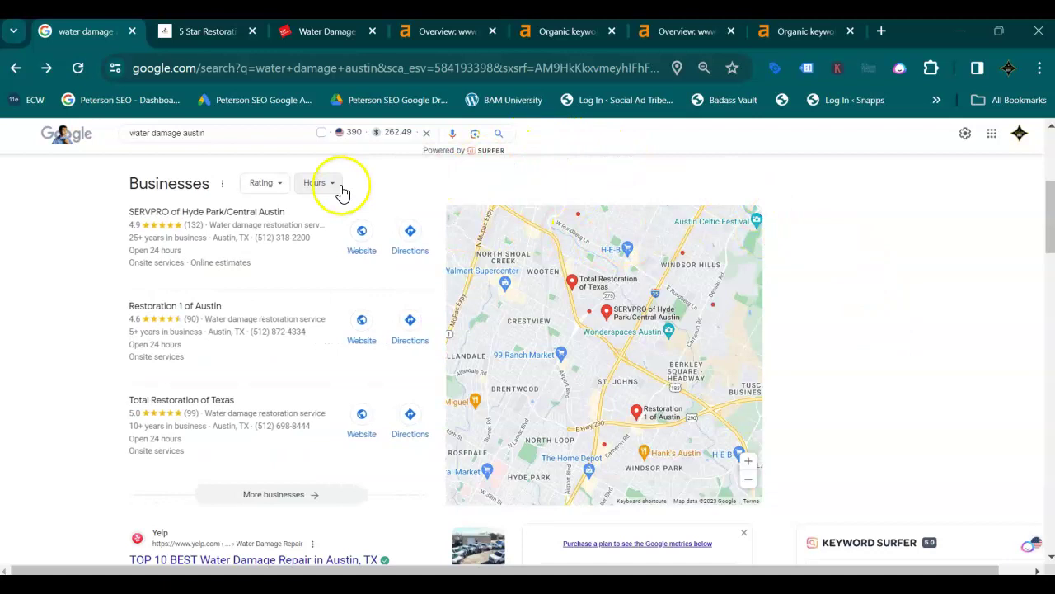
mouse_move(208, 306)
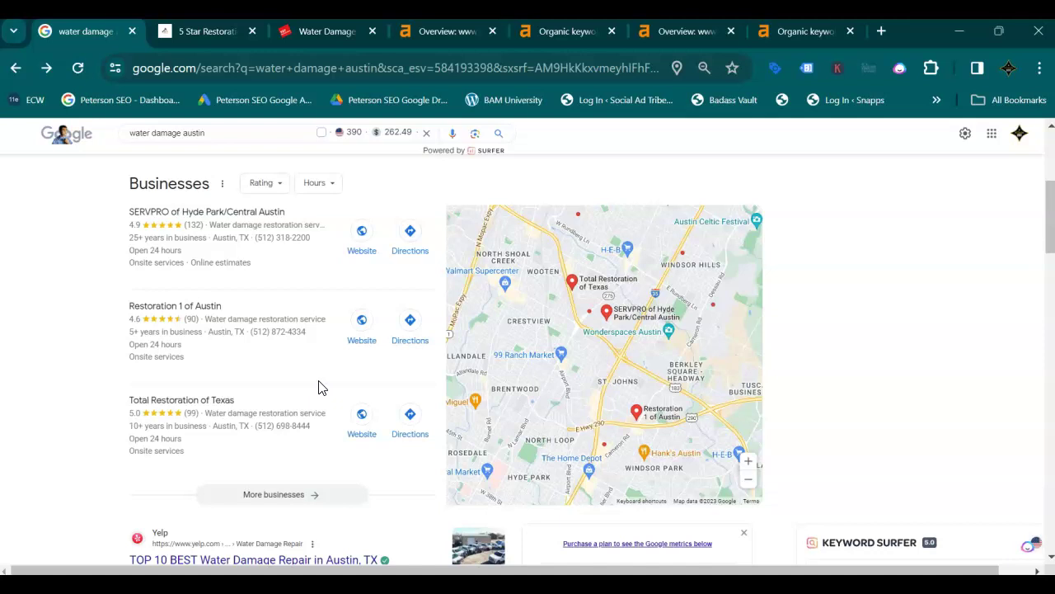
Step: Show Restoration 1 of Austin's info card on the map, then scroll toward the Yelp result
mouse_move(280, 371)
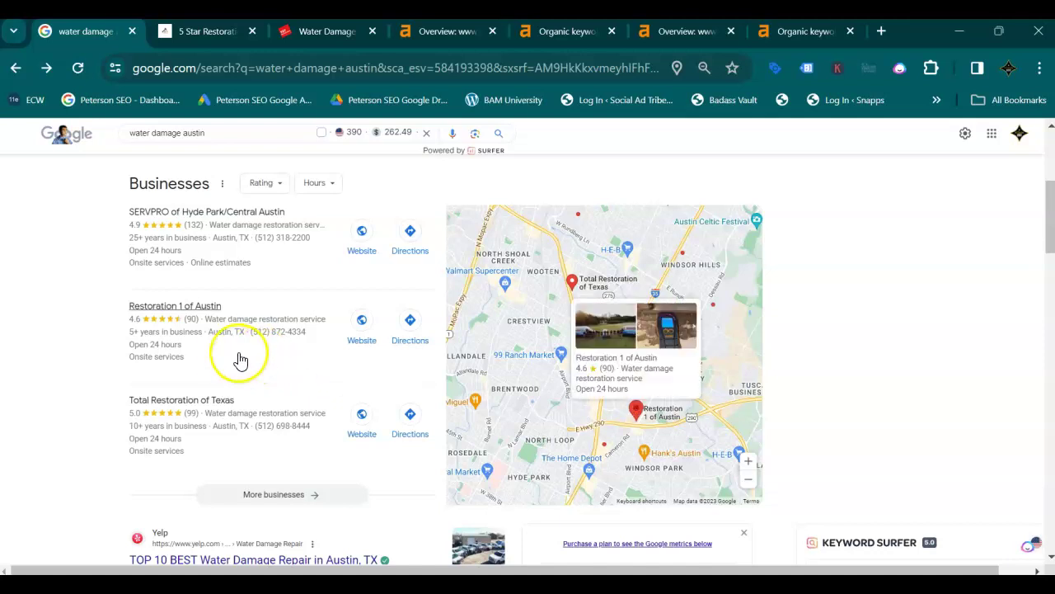
left_click(212, 338)
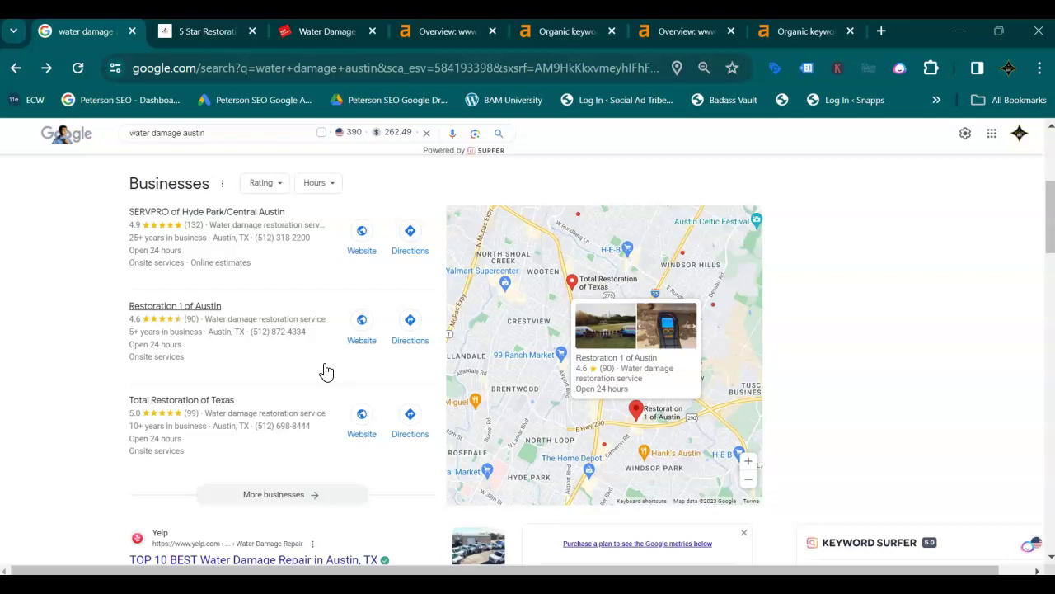
scroll(326, 372, "down", 2)
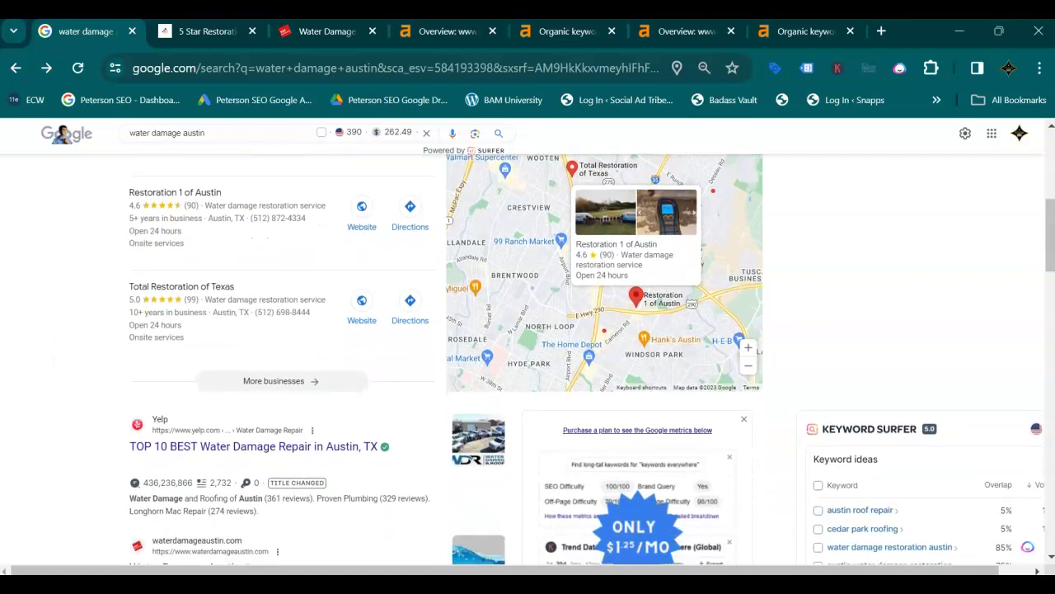
Step: Scroll down to the Yelp and waterdamageaustin.com organic results and the People also ask questions
scroll(326, 371, "down", 3)
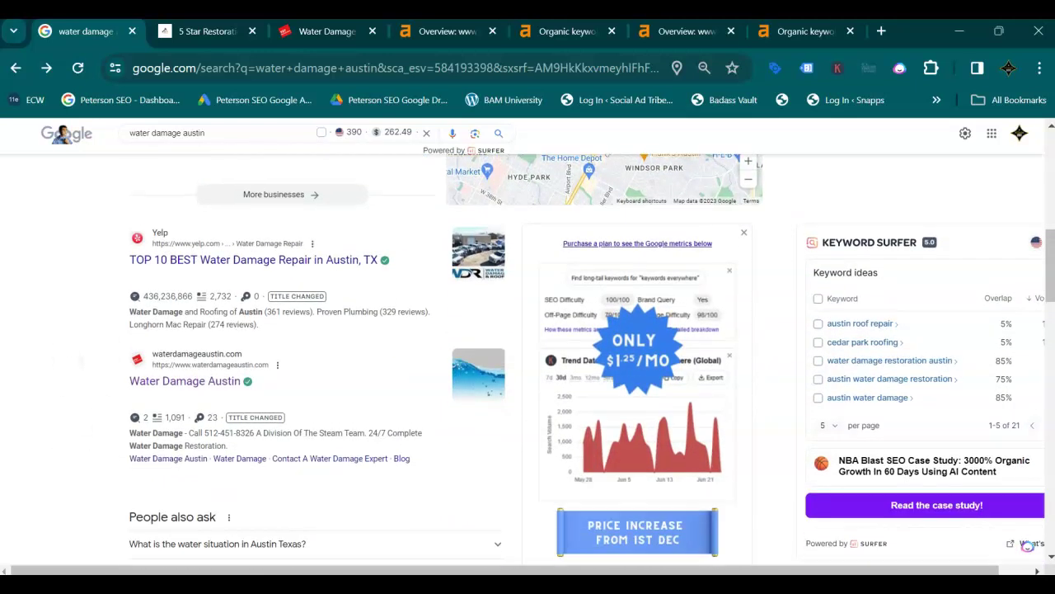
scroll(326, 372, "down", 1)
scroll(592, 357, "down", 1)
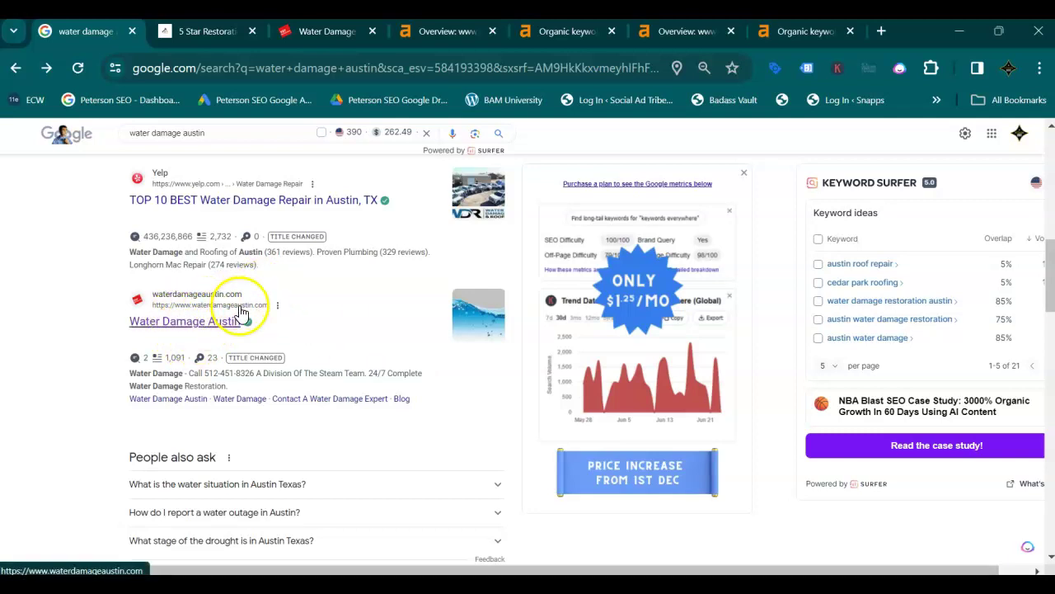
Step: Return to 5starrestoration.org and scroll to its Water, Fire and Storm Damage Restoration services
left_click(190, 41)
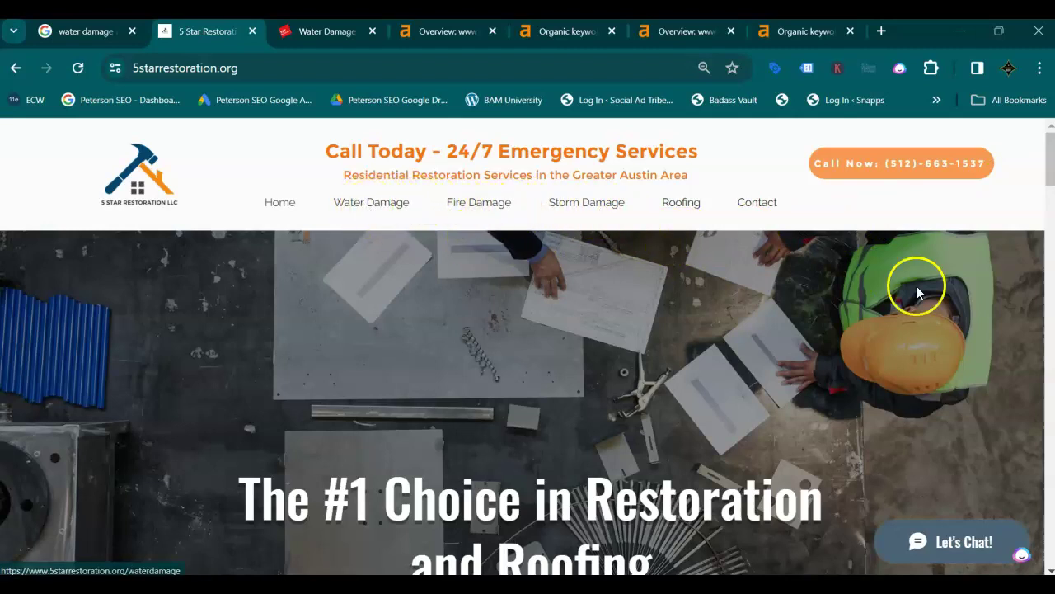
left_click_drag(1050, 171, 1051, 205)
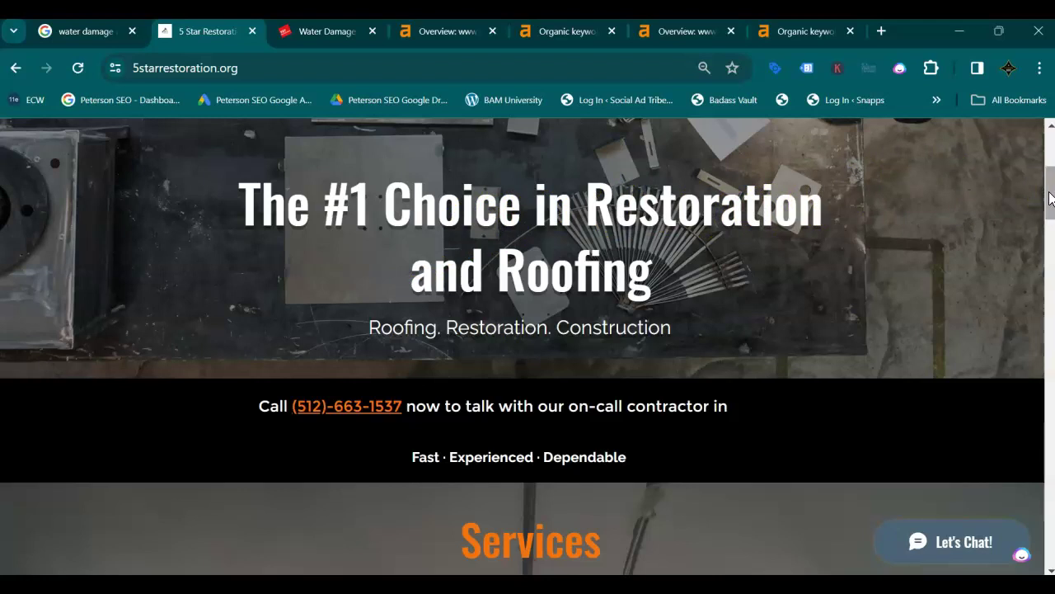
left_click_drag(1049, 196, 1051, 253)
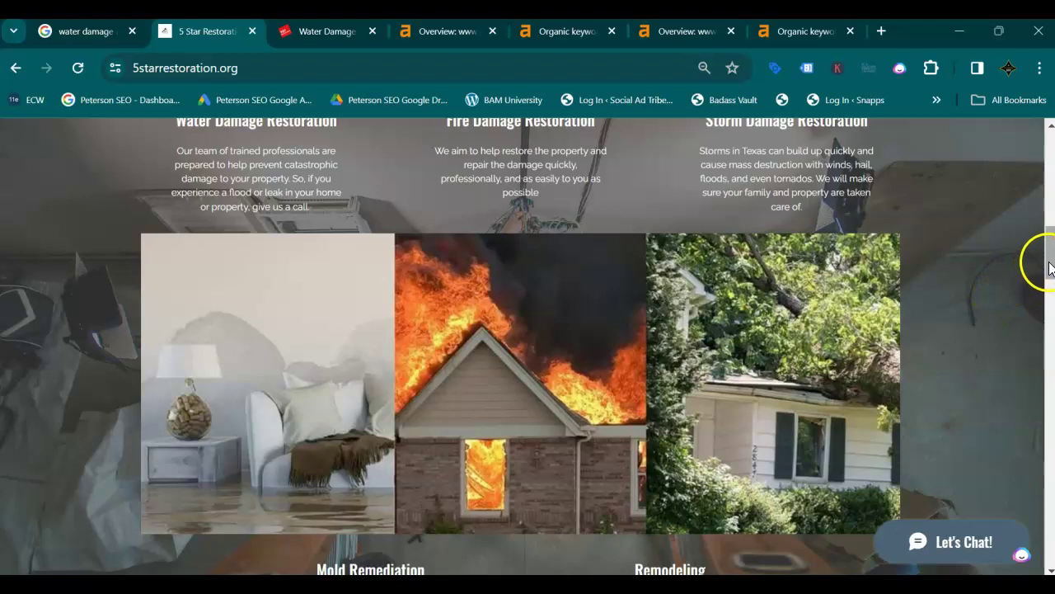
Step: Scroll past the services and project photo carousel to the Meet the Team section
left_click_drag(1048, 265, 1049, 313)
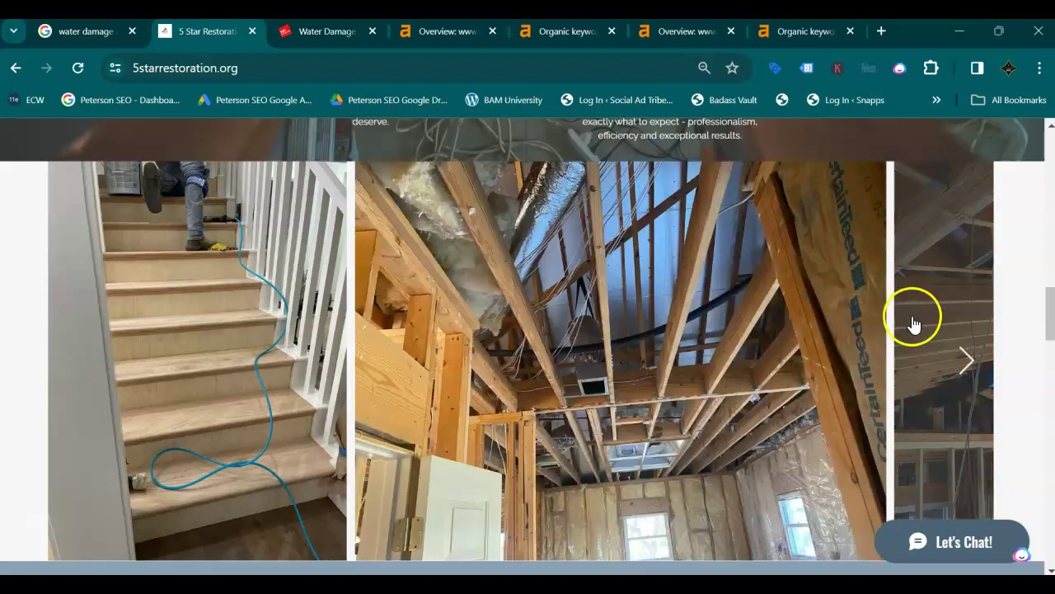
left_click(916, 322)
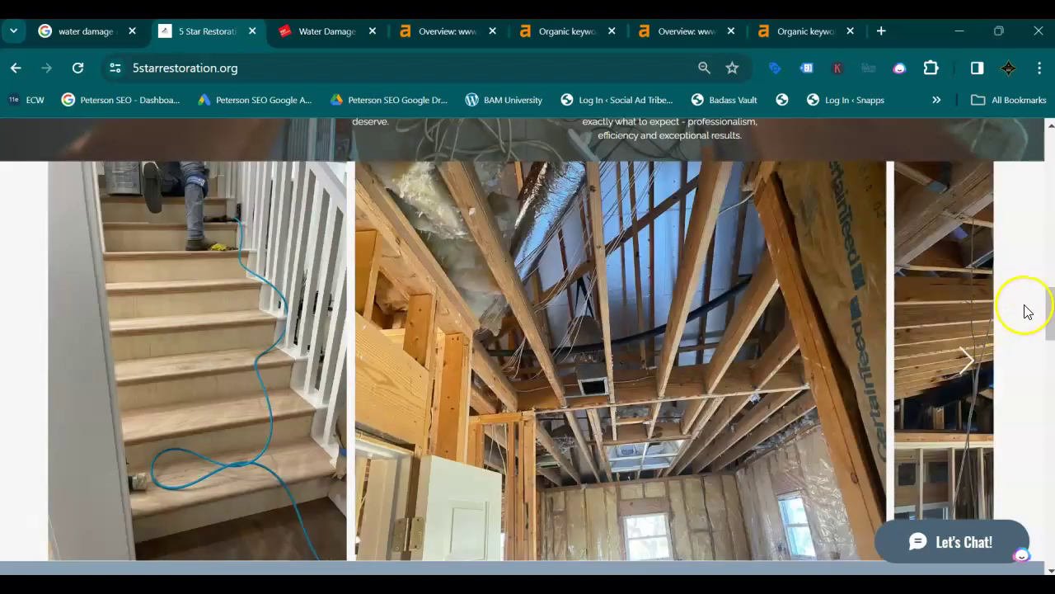
left_click_drag(1047, 314, 1042, 365)
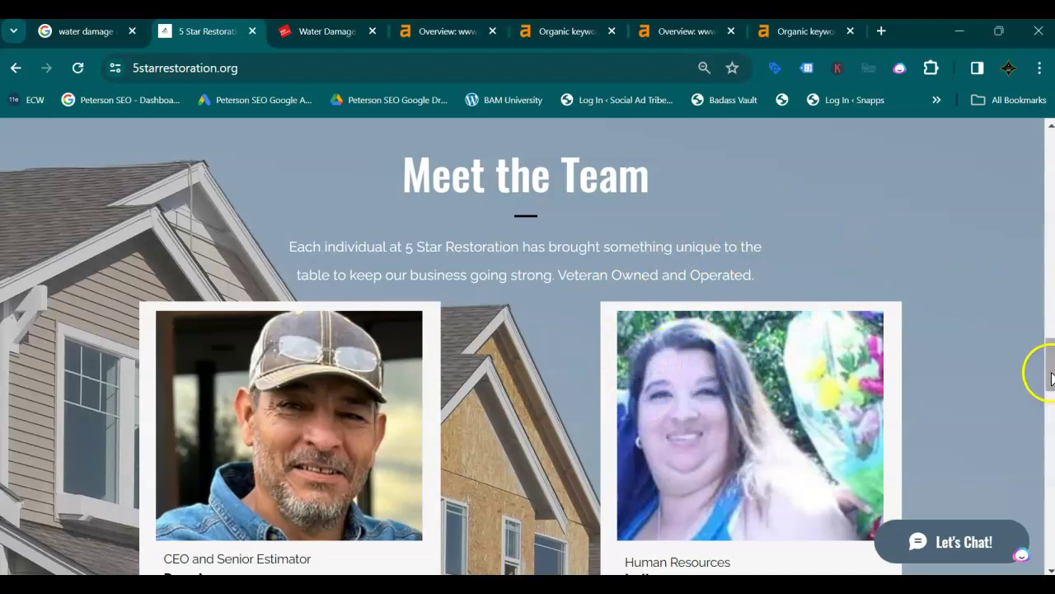
left_click_drag(1050, 376, 1050, 515)
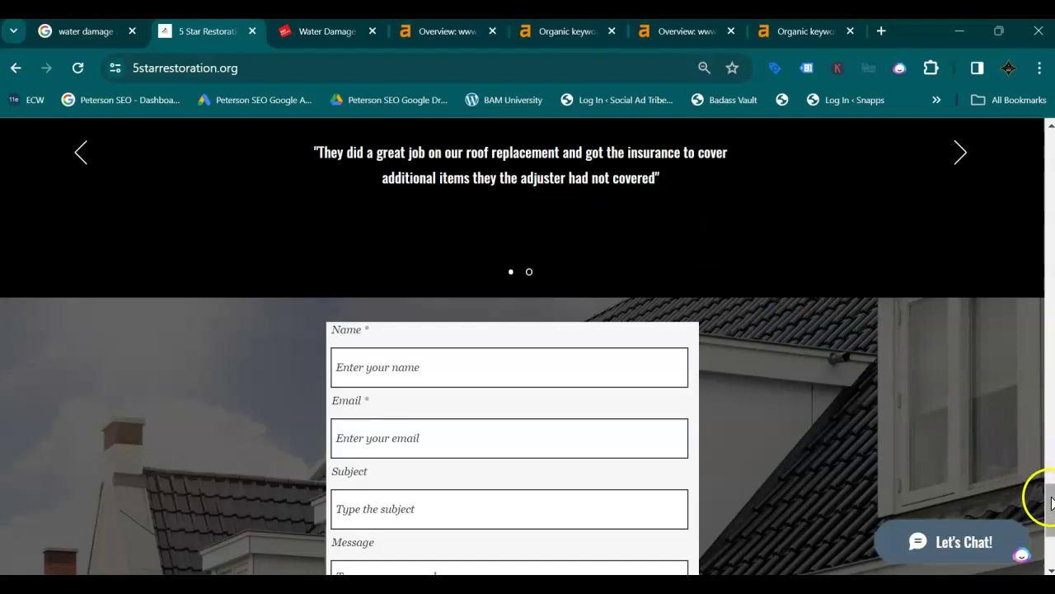
left_click_drag(1051, 501, 1051, 530)
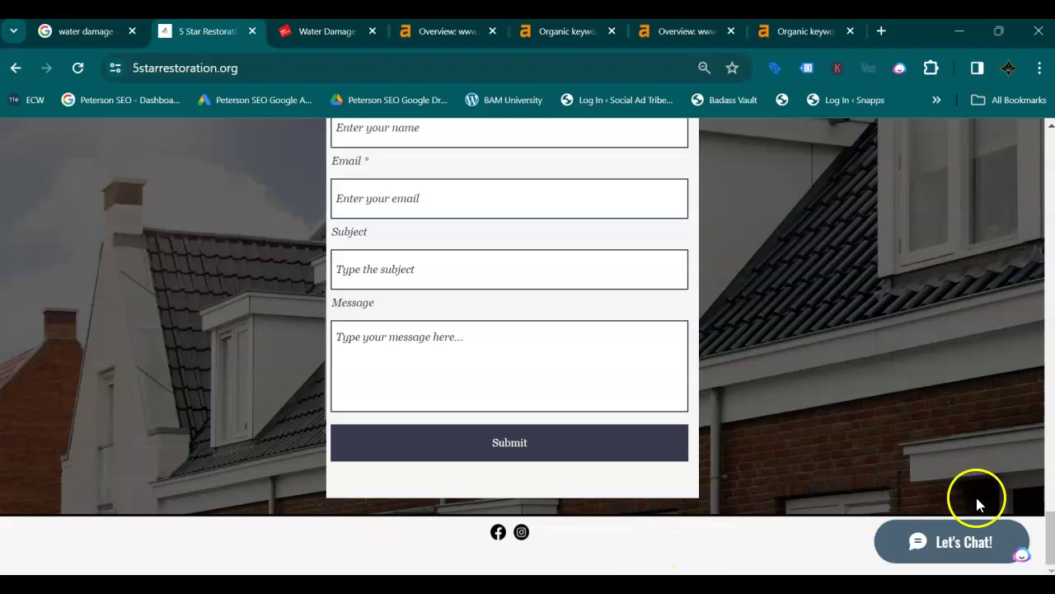
left_click_drag(1050, 537, 1042, 157)
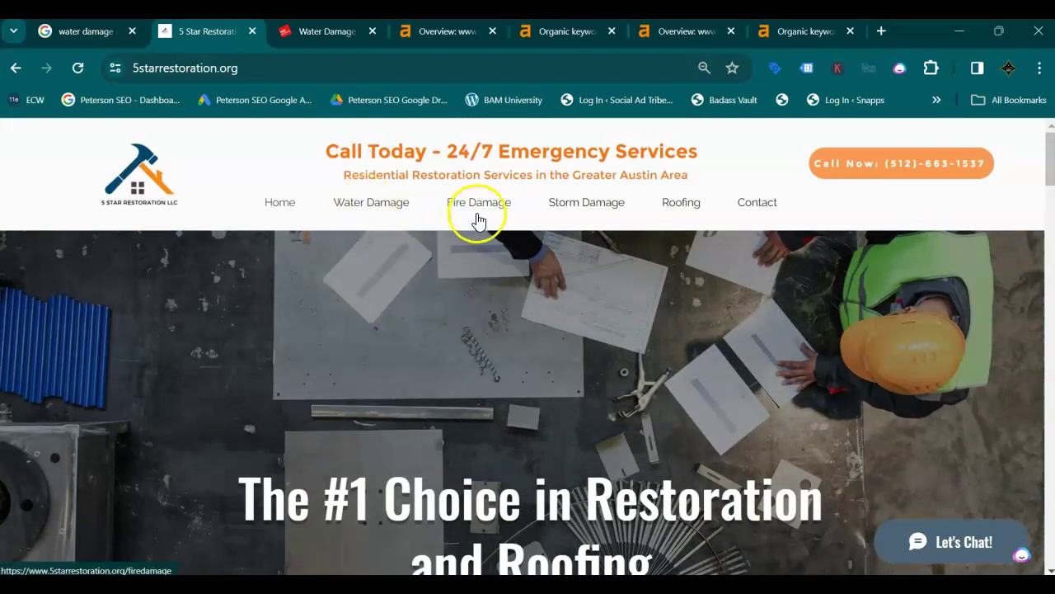
Step: Browse 5 Star Restoration's Water Damage service page, then switch to the waterdamageaustin.com competitor tab
left_click(362, 208)
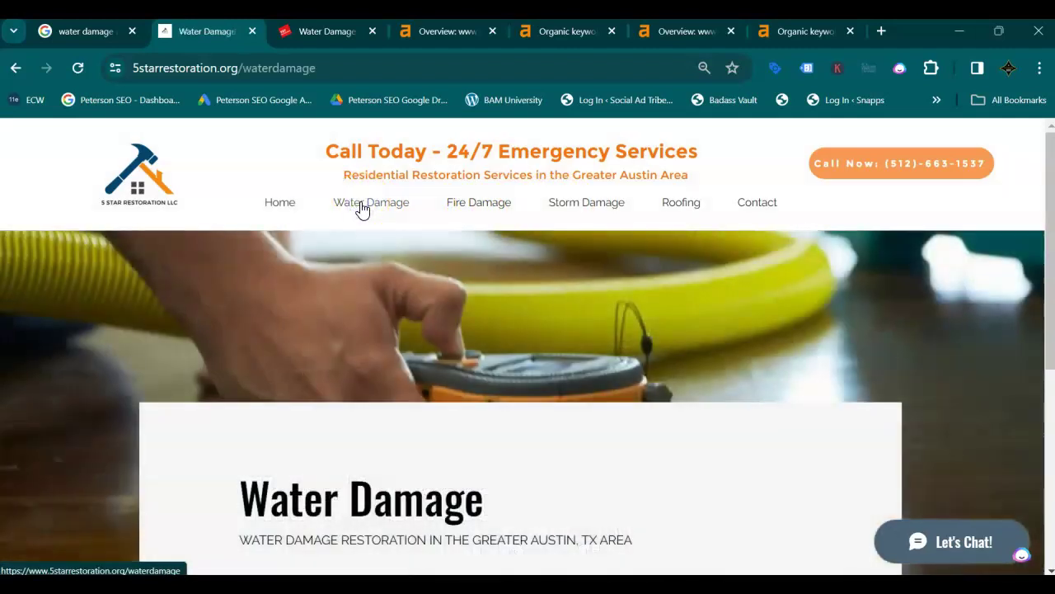
left_click(586, 336)
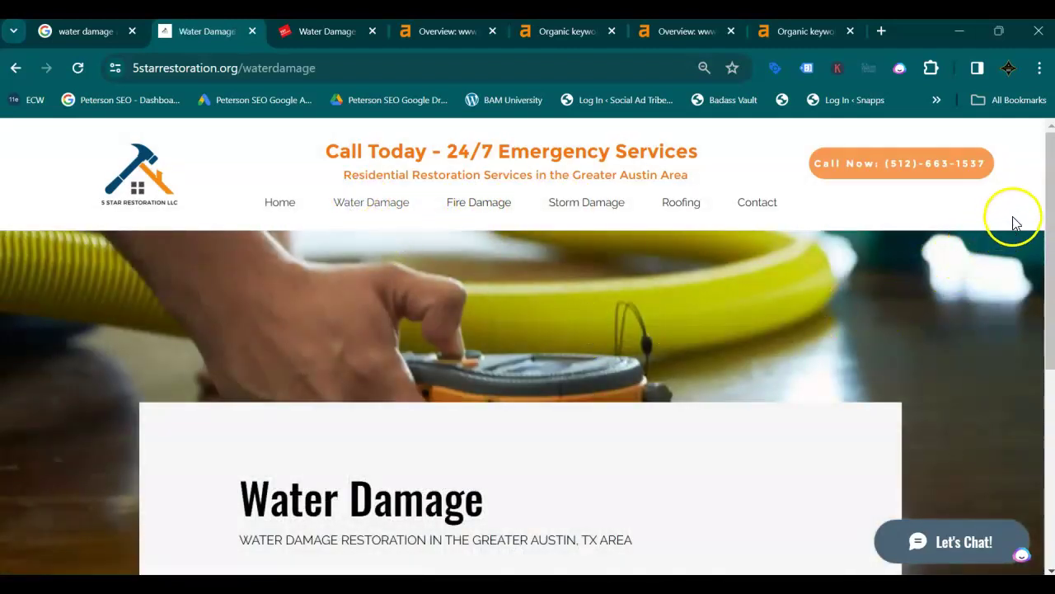
left_click_drag(1049, 207, 1052, 400)
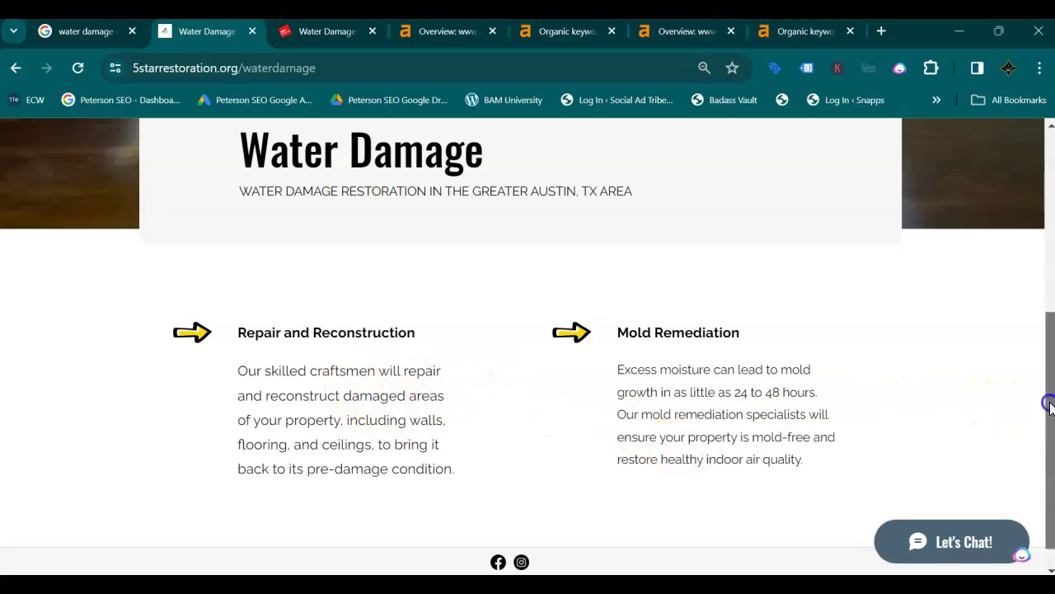
left_click_drag(1048, 401, 1050, 214)
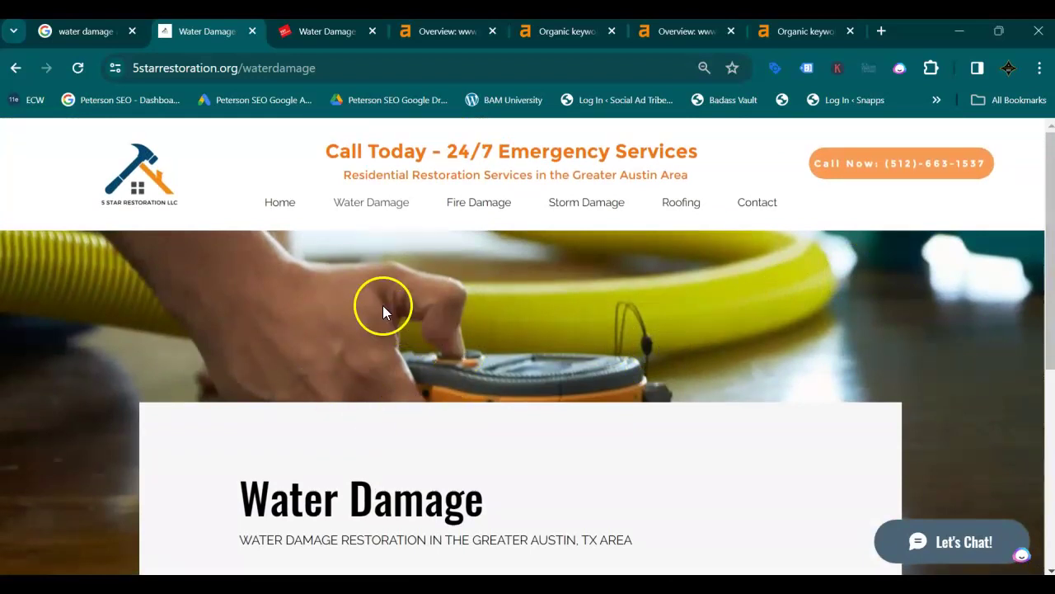
left_click(322, 33)
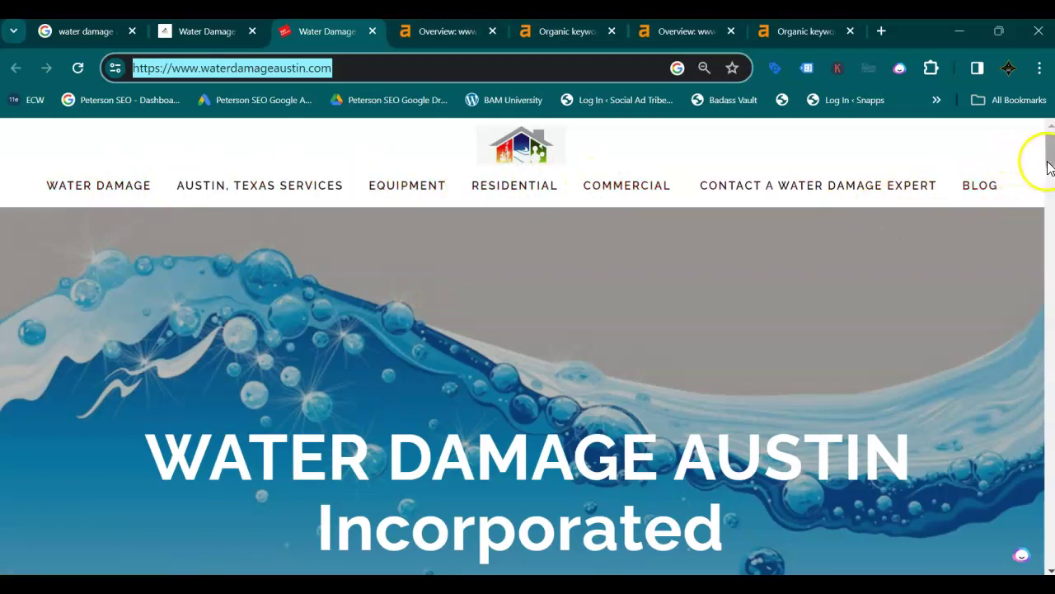
Step: Read the waterdamageaustin.com homepage down to its map and footer, then switch to the Ahrefs overview
left_click_drag(1051, 165, 1051, 180)
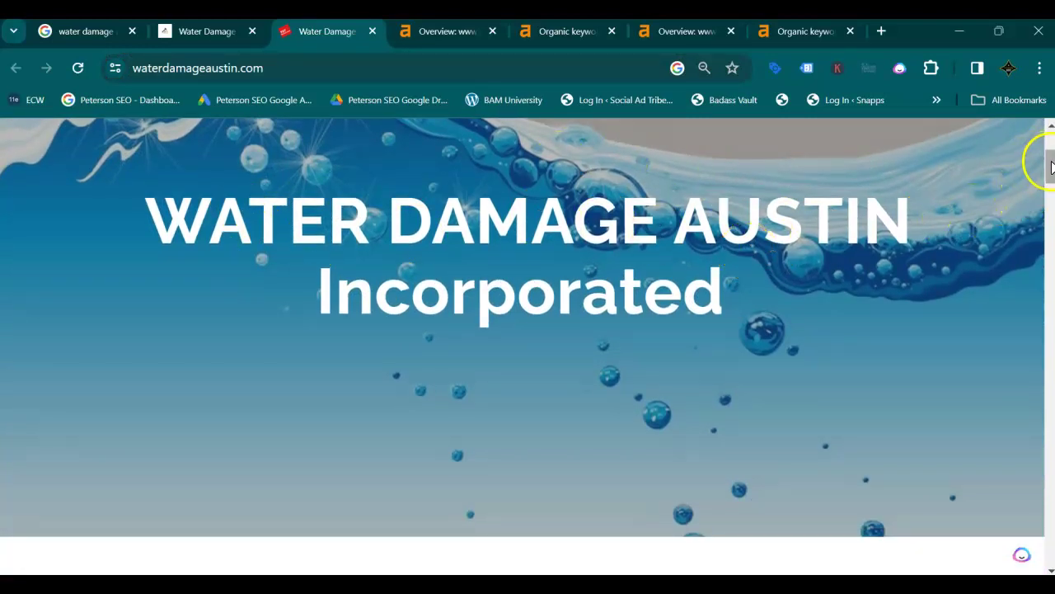
left_click_drag(1051, 165, 1052, 208)
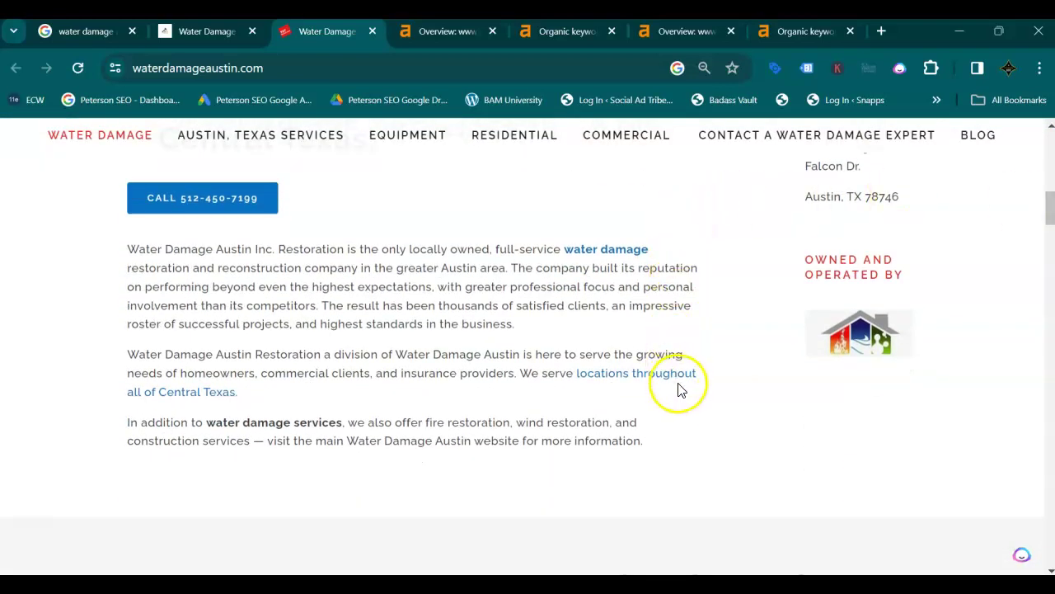
left_click_drag(1051, 215, 1052, 528)
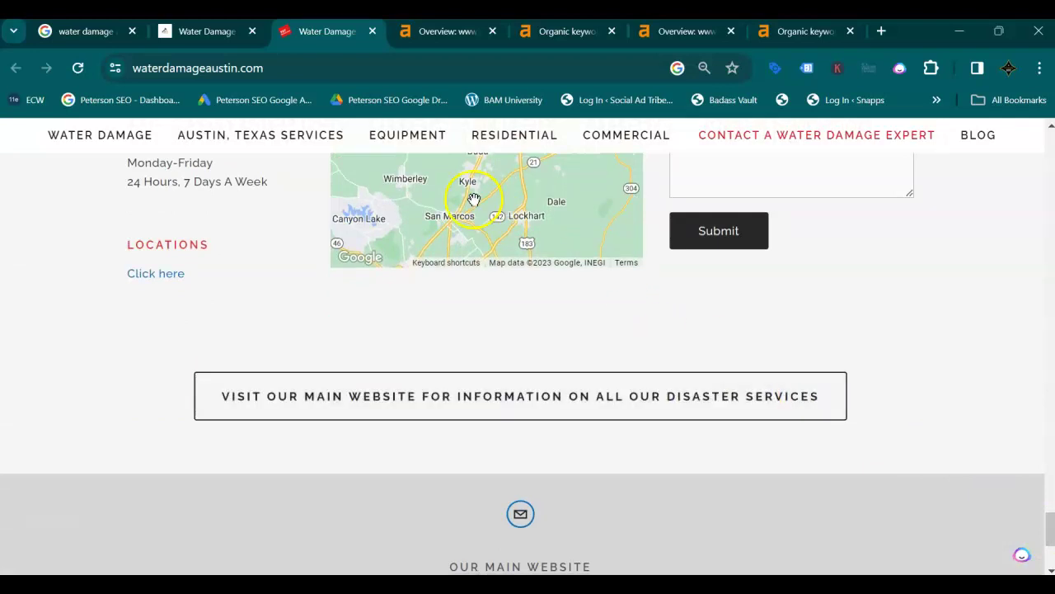
left_click(441, 38)
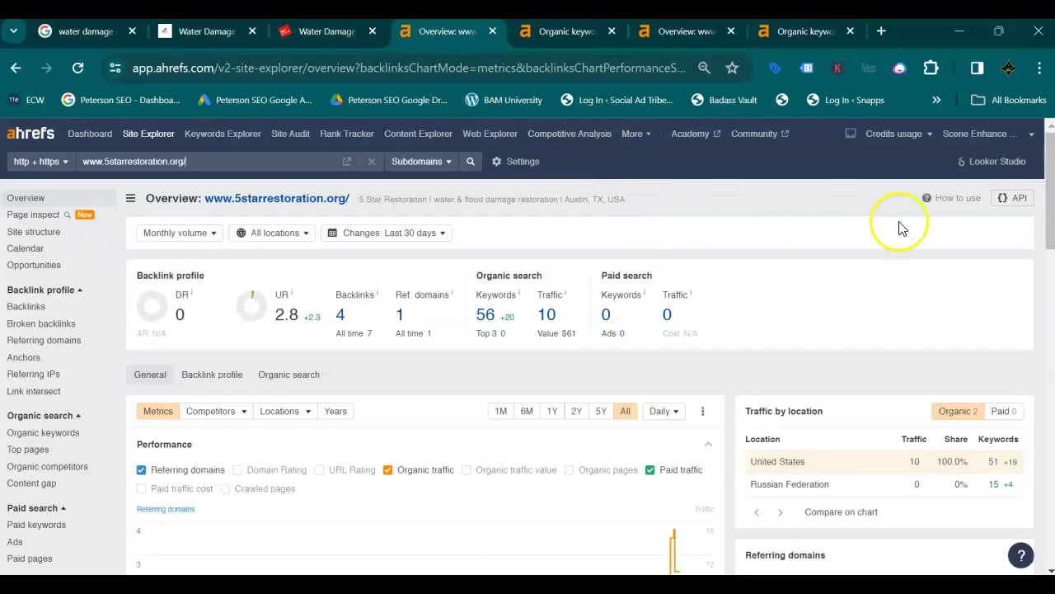
left_click_drag(1049, 217, 1052, 255)
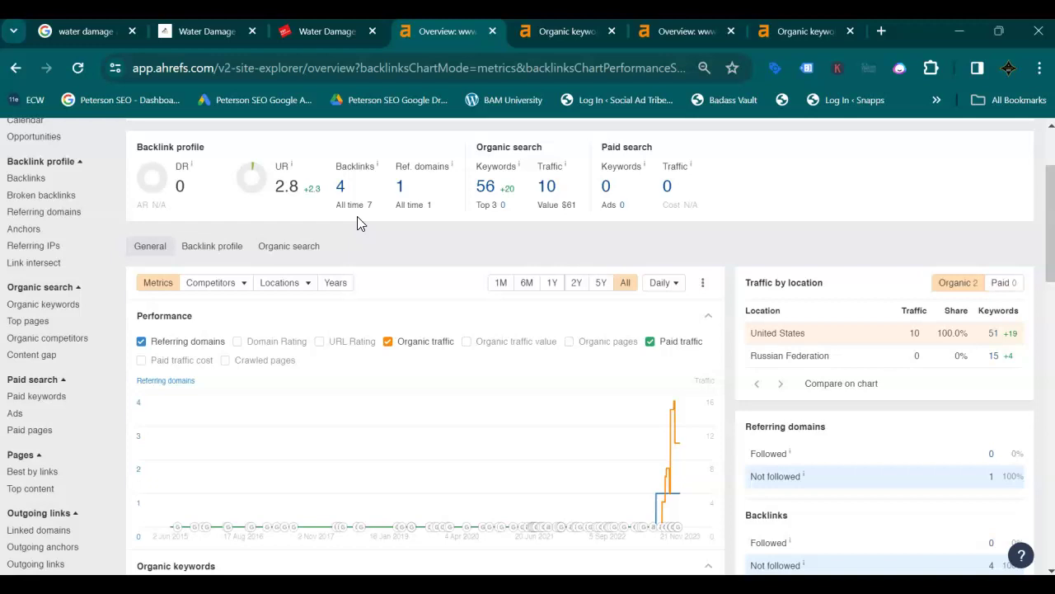
Step: Check 5starrestoration.org's Backlinks and Ref. domains figures, then open its 51 organic keywords
left_click(344, 221)
left_click(425, 221)
left_click(562, 37)
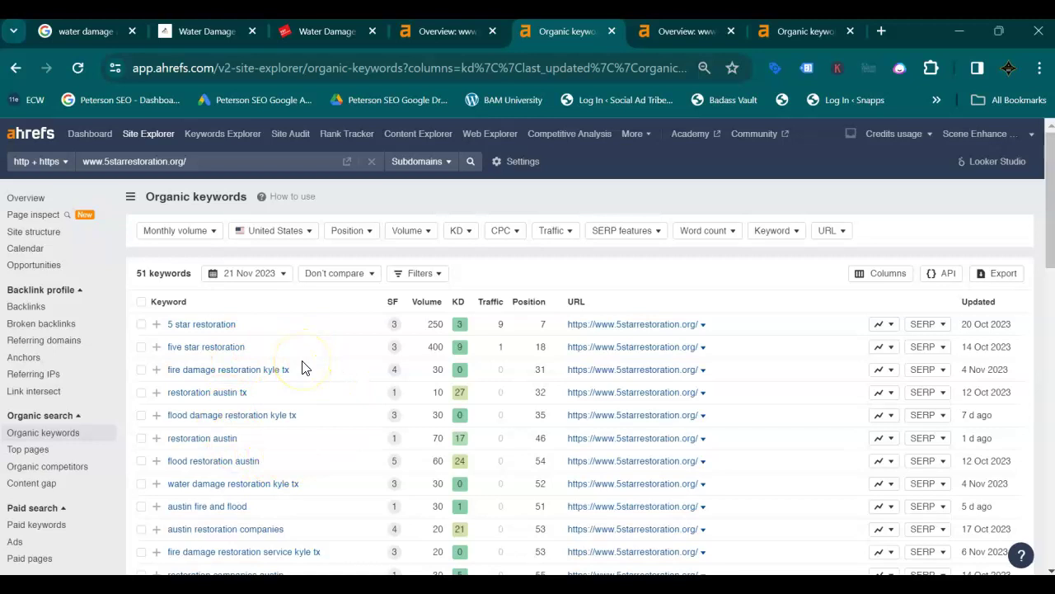
Step: Review waterdamageaustin.com's Ahrefs overview and backlinks, then open its 86 organic keywords table
left_click(667, 30)
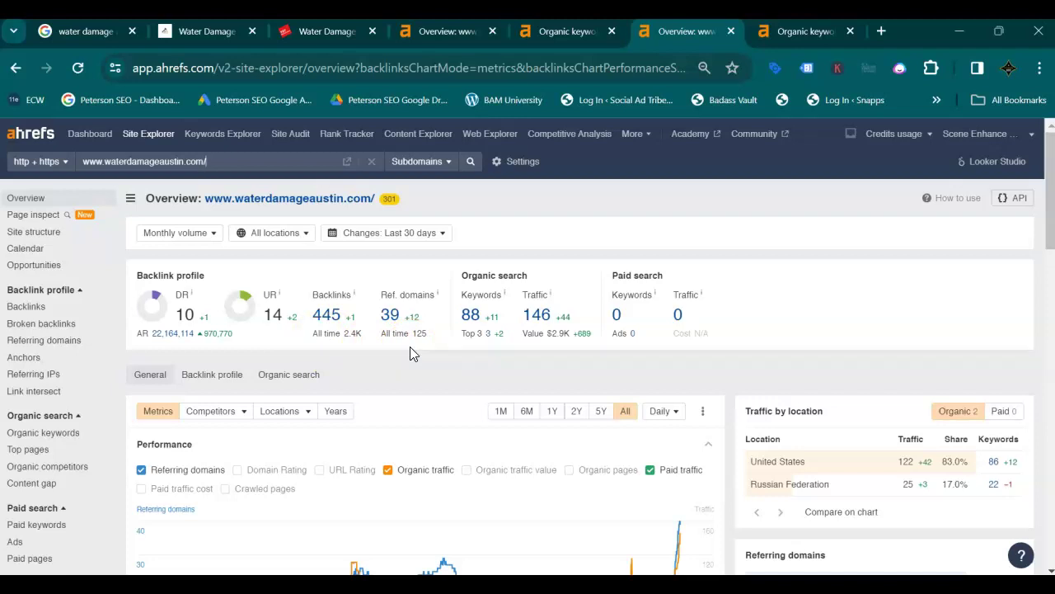
left_click(361, 357)
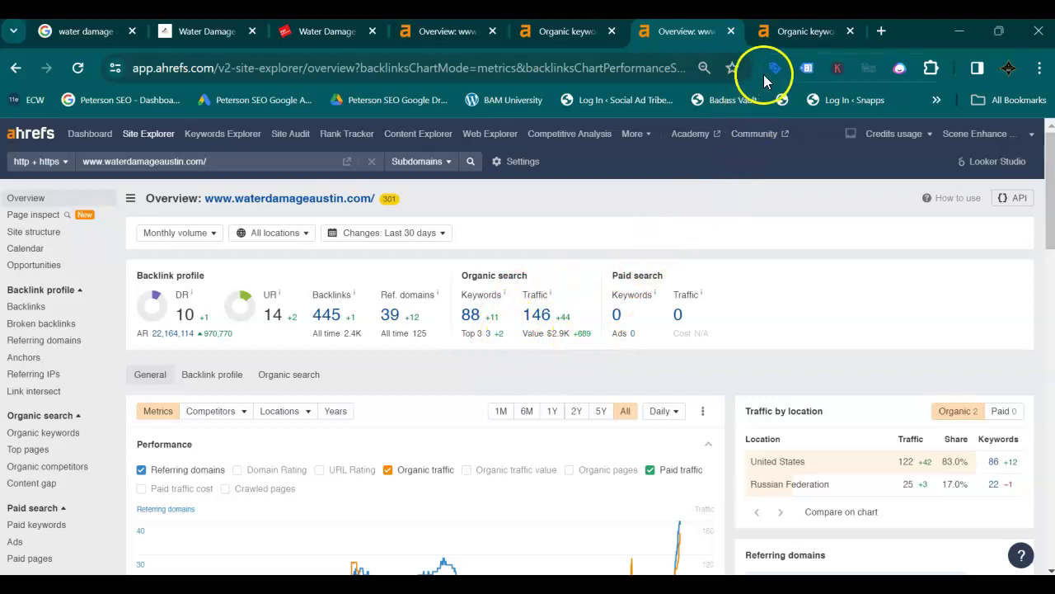
left_click(789, 41)
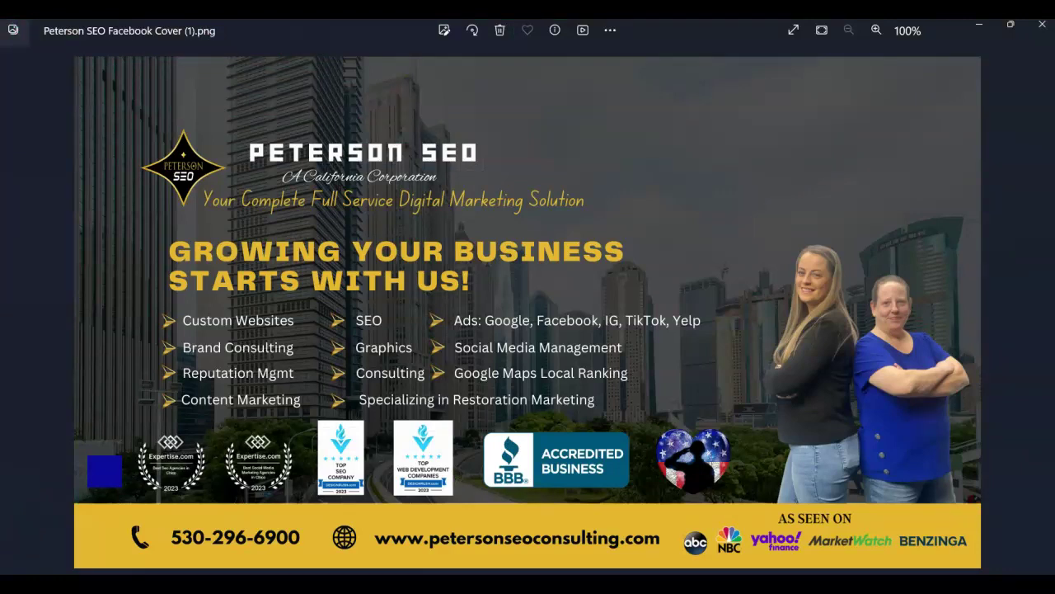
left_click(817, 391)
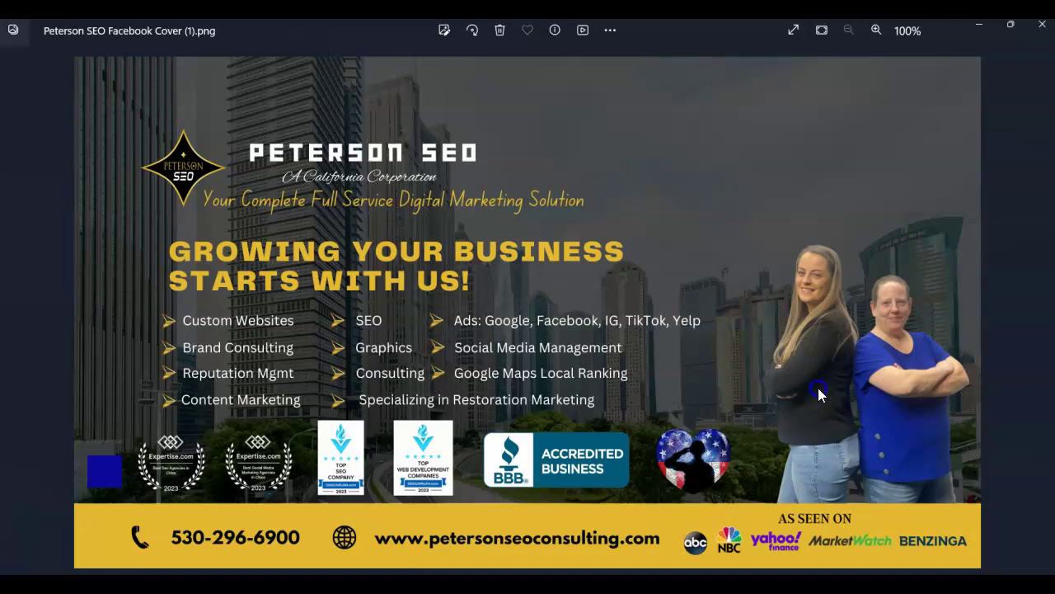